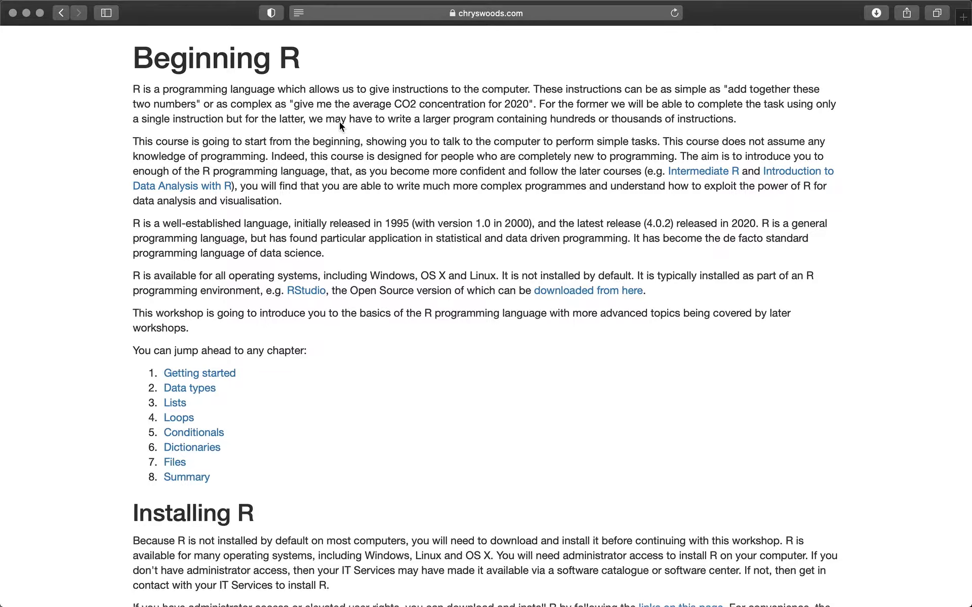
# Step: Open the OS X download link from the Installing R section in a new tab and switch to it
pyautogui.scroll(-5, 340, 125)
pyautogui.scroll(-10, 486, 304)
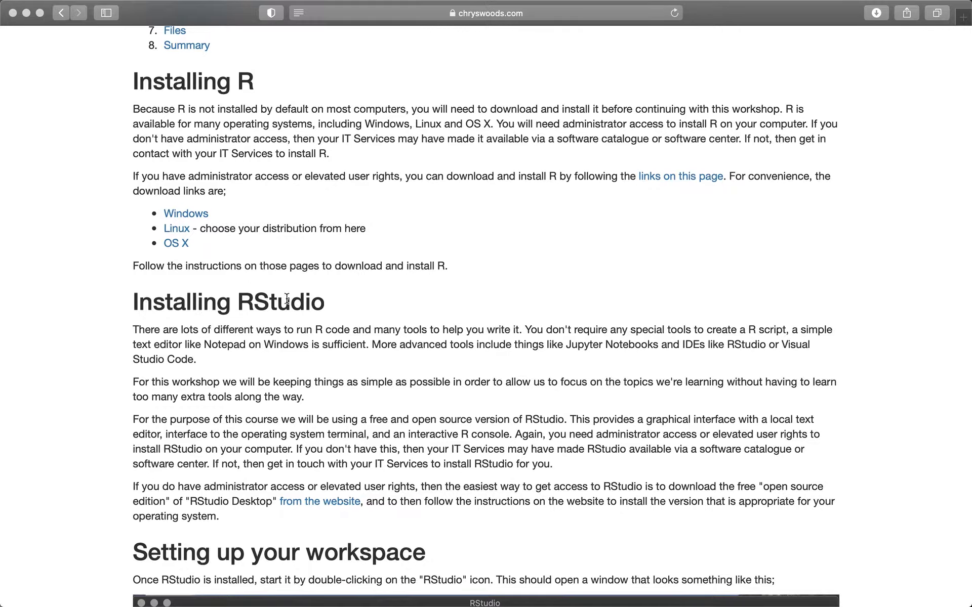
pyautogui.rightClick(181, 245)
pyautogui.click(187, 245)
pyautogui.click(561, 34)
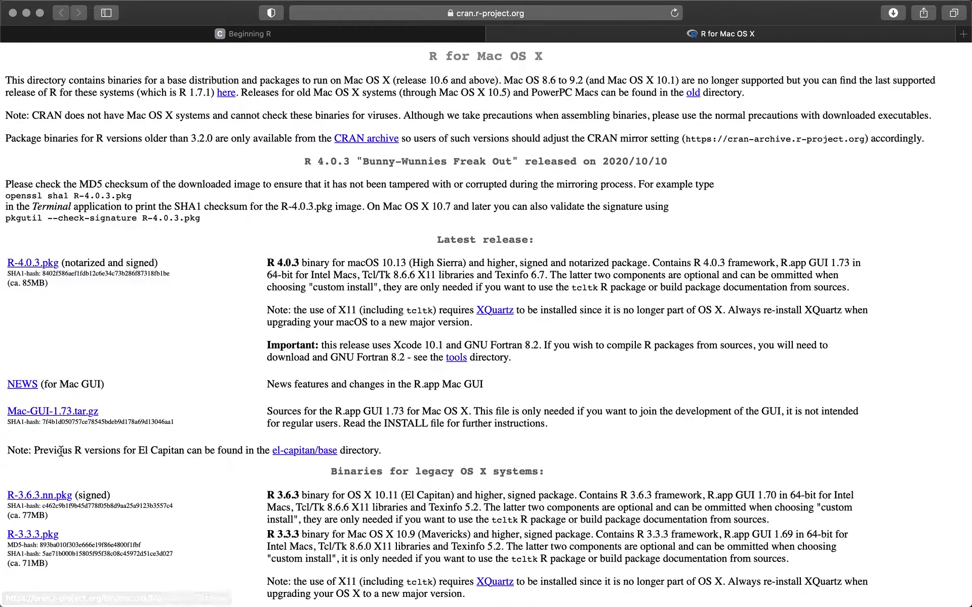
# Step: Launch the R-4.0.3.pkg installer from the Downloads folder
pyautogui.moveTo(23, 475)
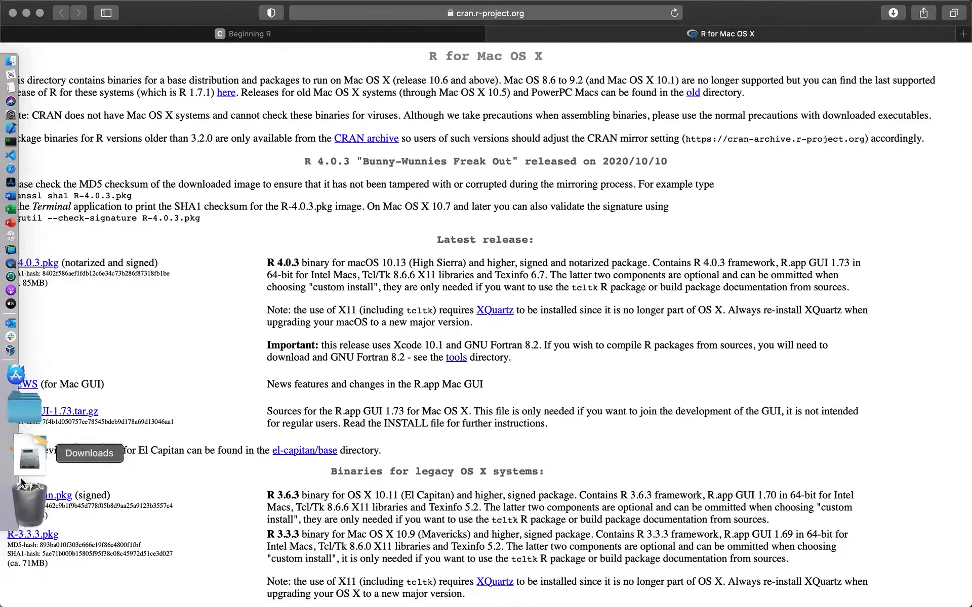
pyautogui.click(23, 474)
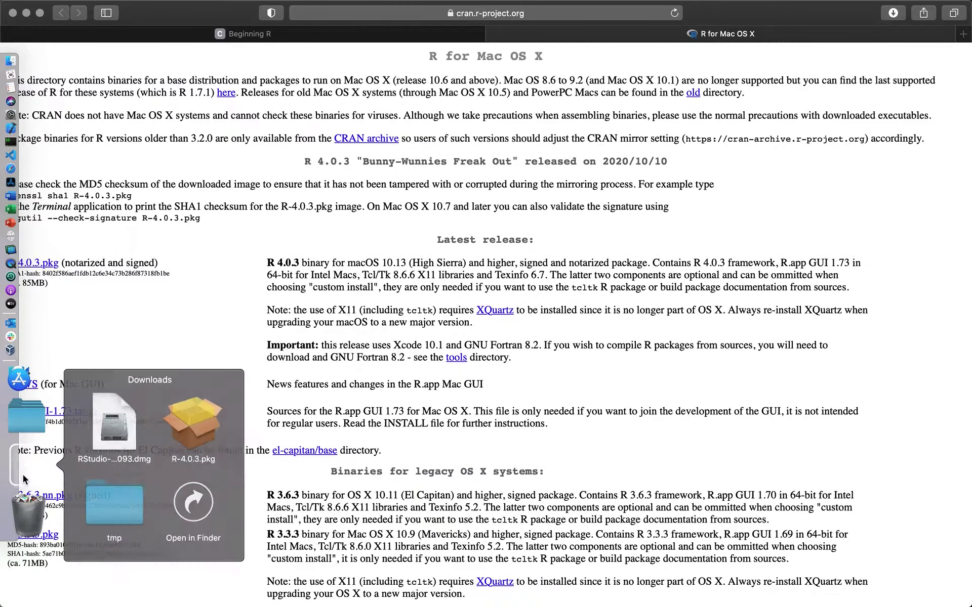
pyautogui.click(225, 426)
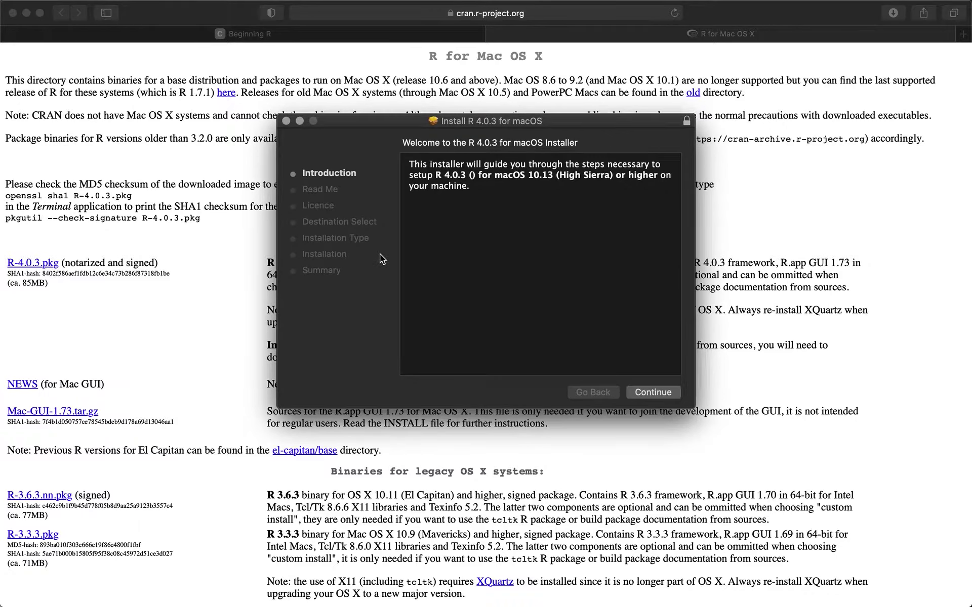
# Step: Perform the standard installation of R 4.0.3, agreeing to the software licence, and move the installer to the Bin when finished
pyautogui.click(645, 397)
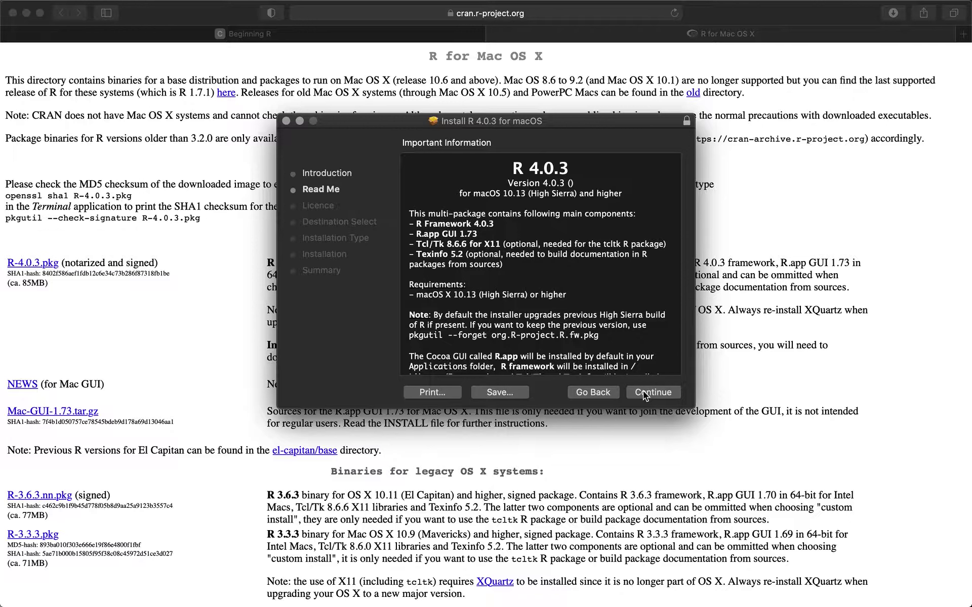
pyautogui.click(645, 396)
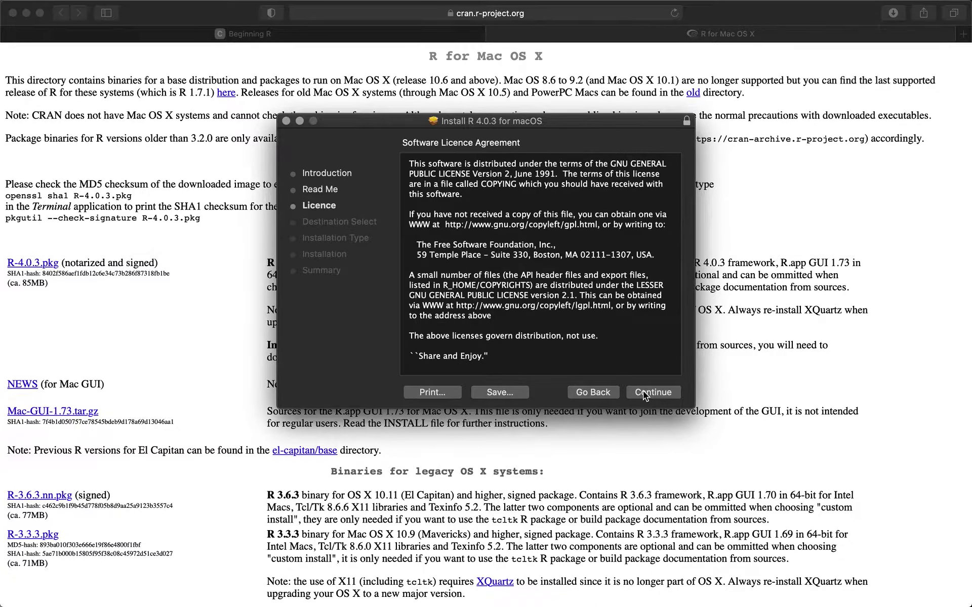
pyautogui.click(645, 397)
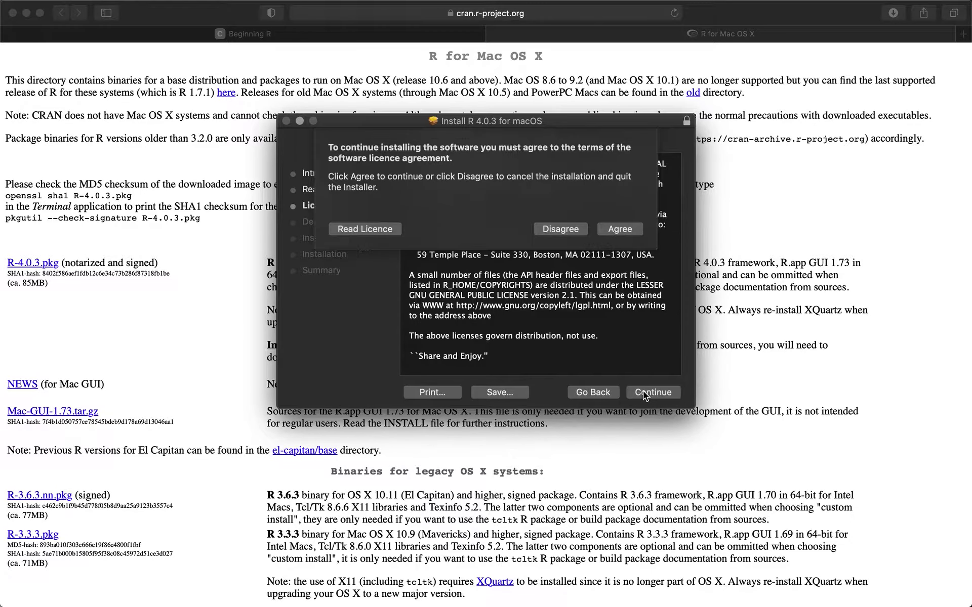
pyautogui.click(620, 228)
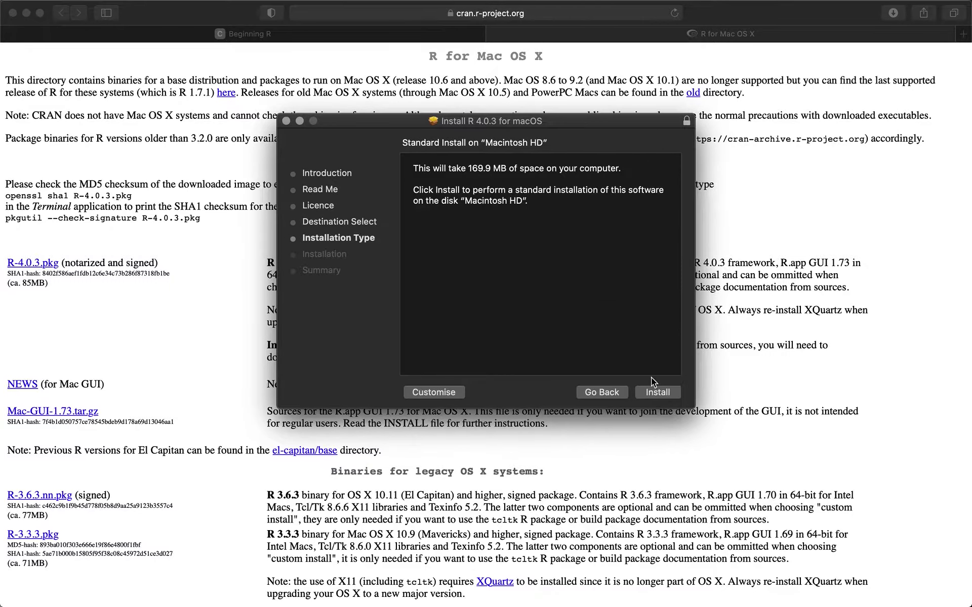
pyautogui.click(656, 390)
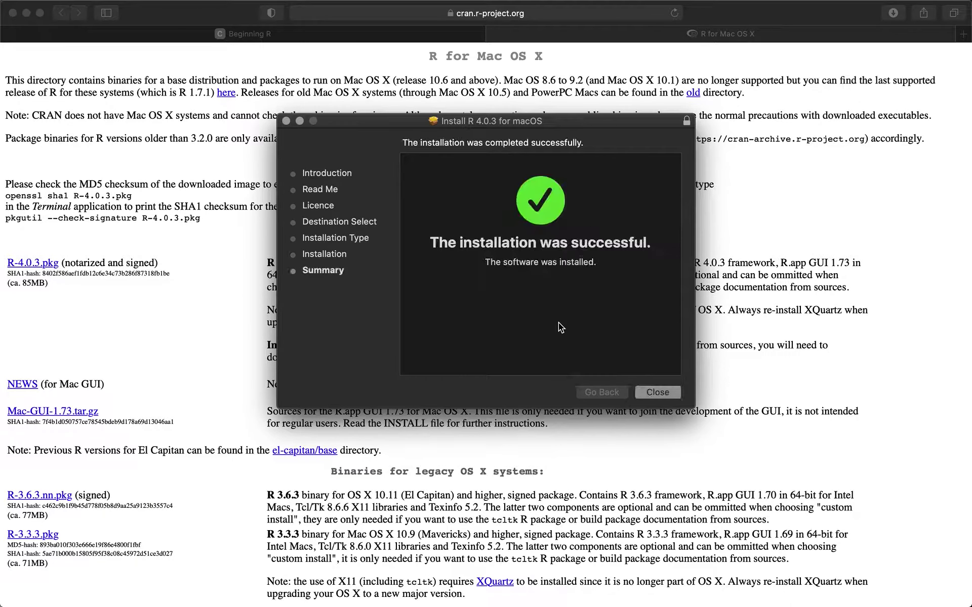
pyautogui.click(648, 392)
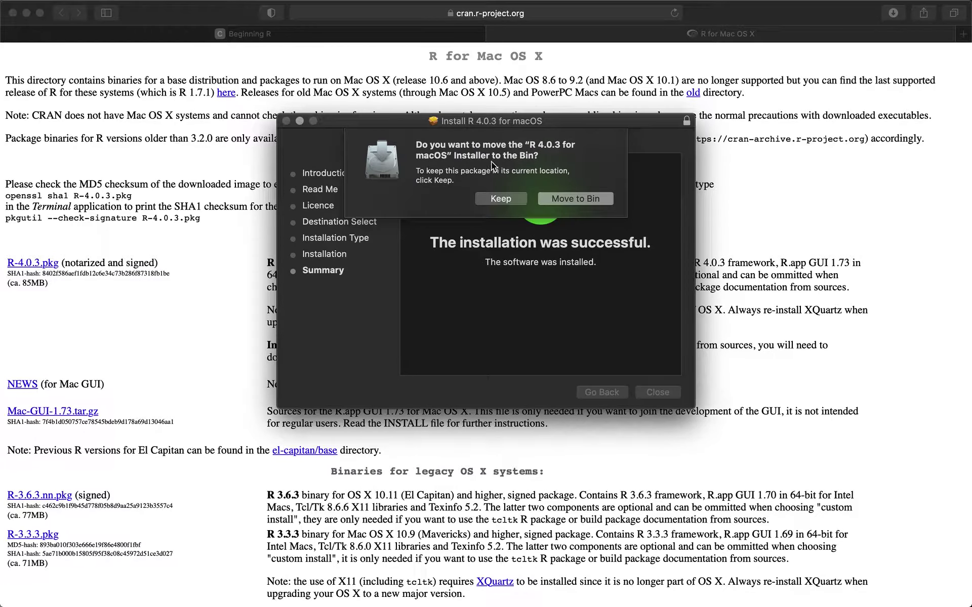
pyautogui.click(568, 199)
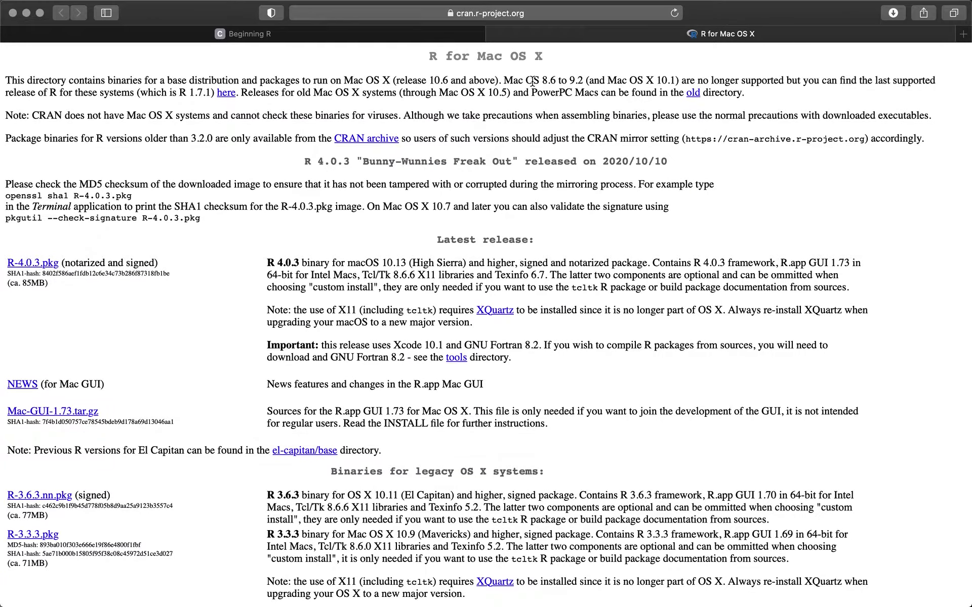
# Step: Close the R for Mac OS X page and open the course page's RStudio Desktop website link in a new tab
pyautogui.click(493, 35)
pyautogui.rightClick(320, 374)
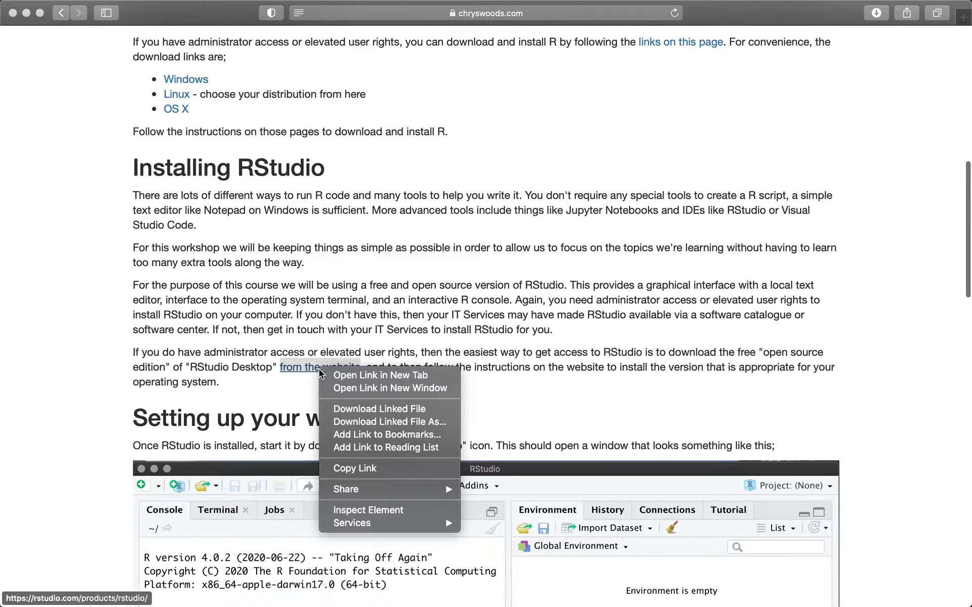
pyautogui.click(342, 374)
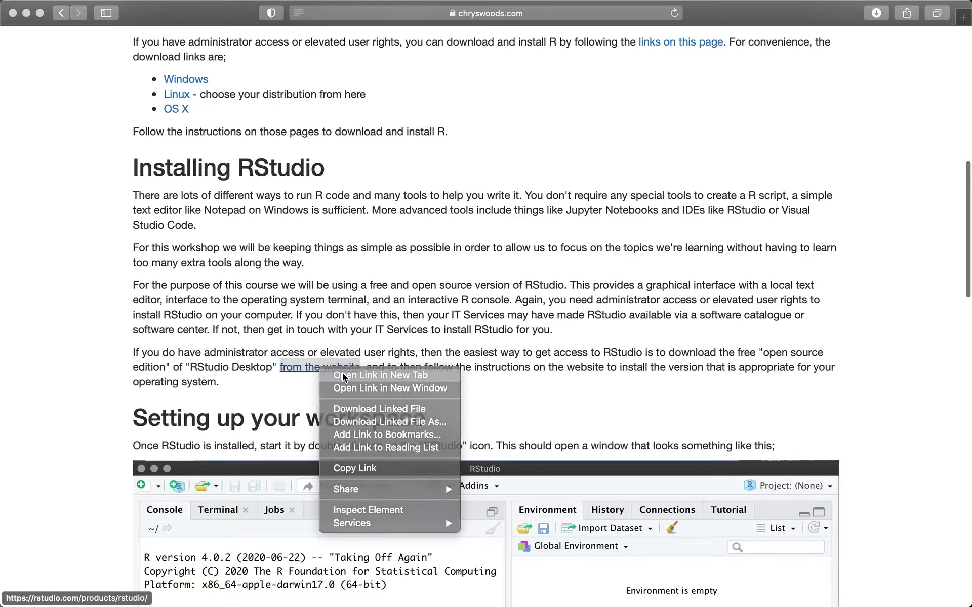
pyautogui.click(580, 36)
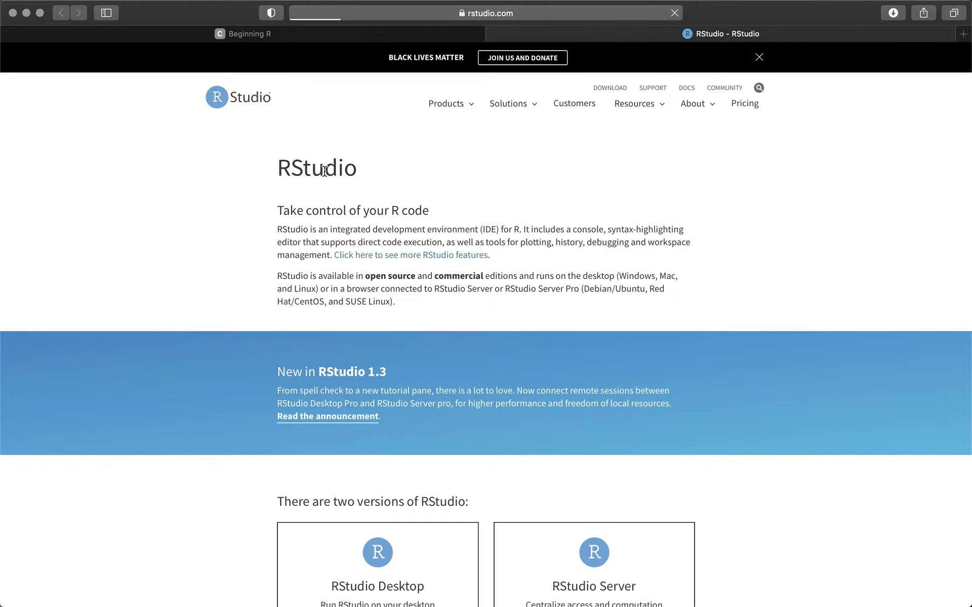
# Step: Go to the RStudio Desktop version and open the download page for its Open Source Edition
pyautogui.scroll(-5, 210, 214)
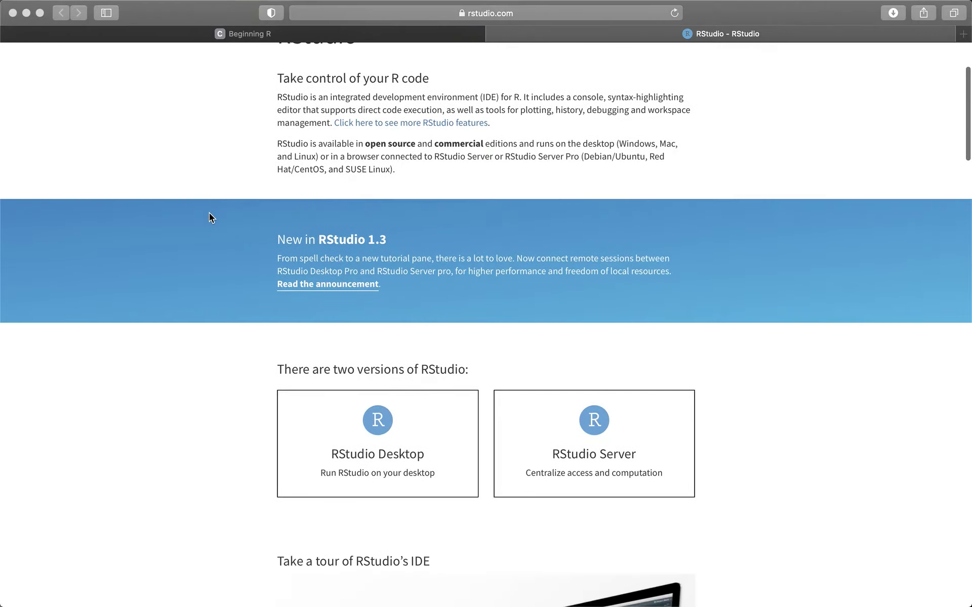
pyautogui.scroll(-1, 211, 218)
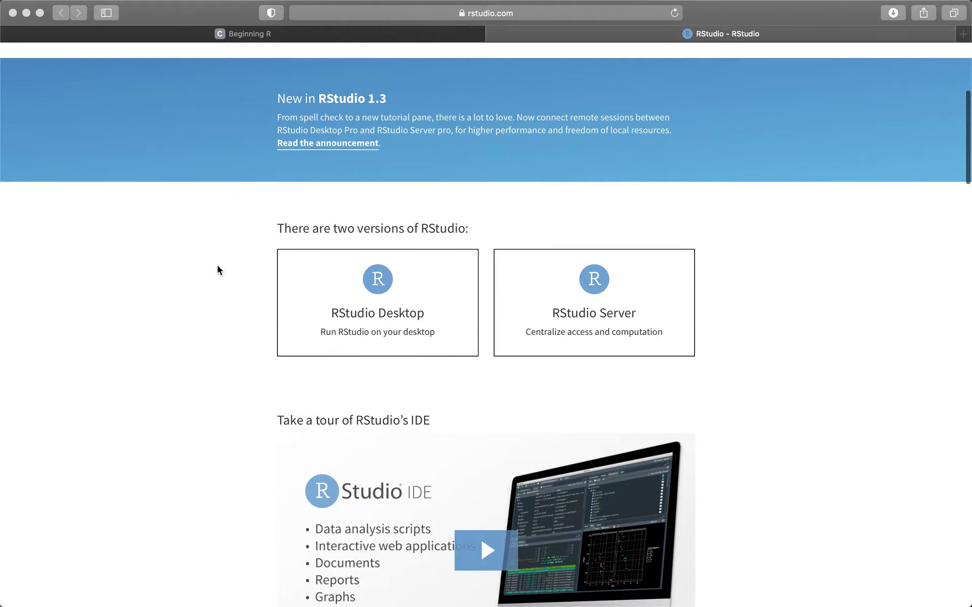
pyautogui.click(379, 314)
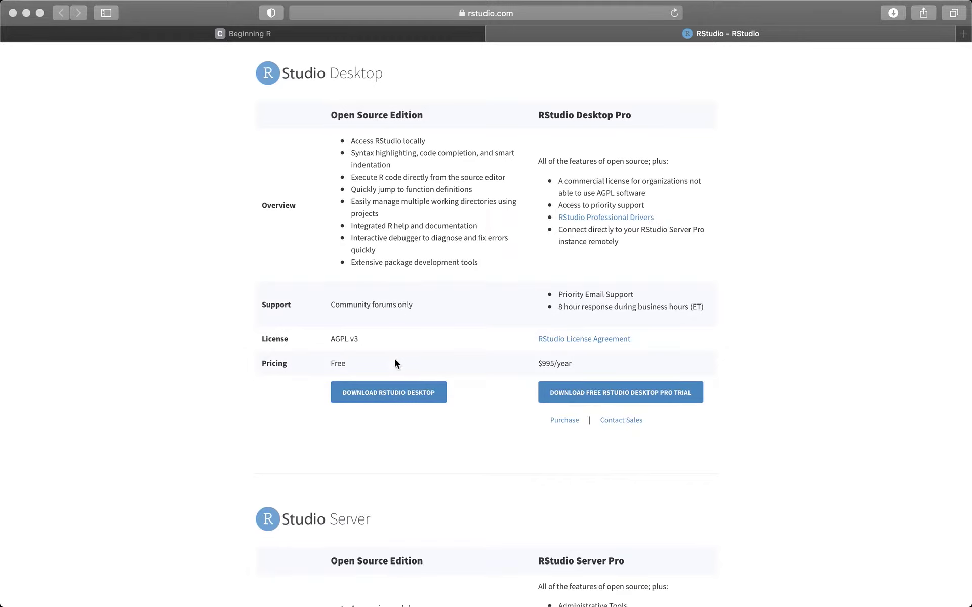
pyautogui.click(387, 389)
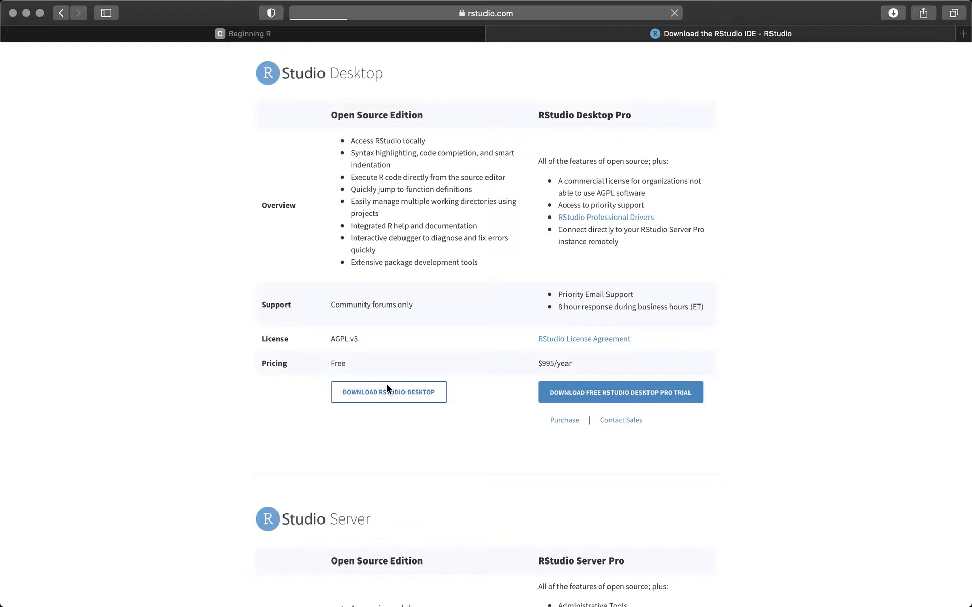
# Step: Choose the free, open source licensed RStudio Desktop to reach its installer downloads
pyautogui.scroll(-2, 367, 364)
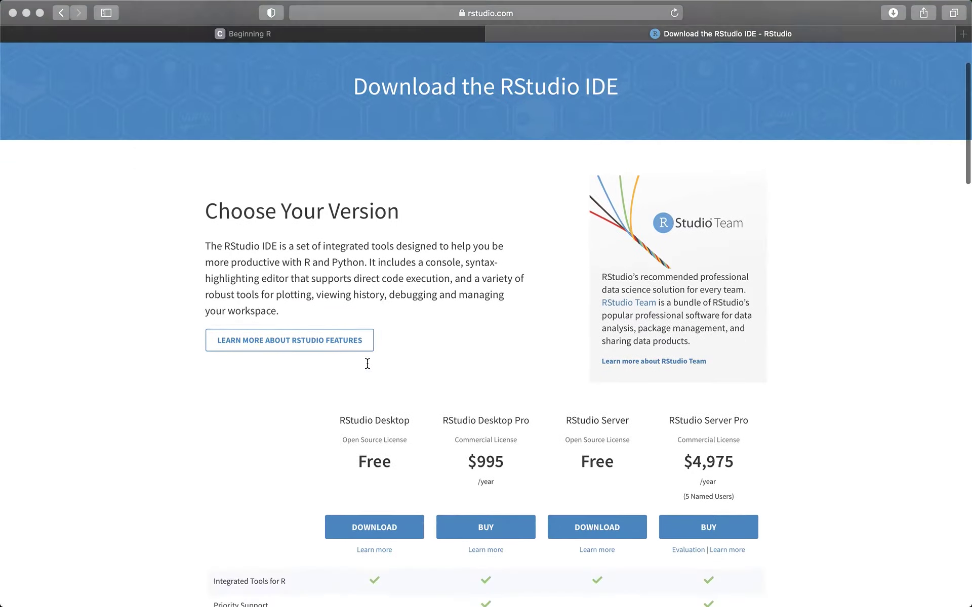
pyautogui.scroll(-8, 368, 363)
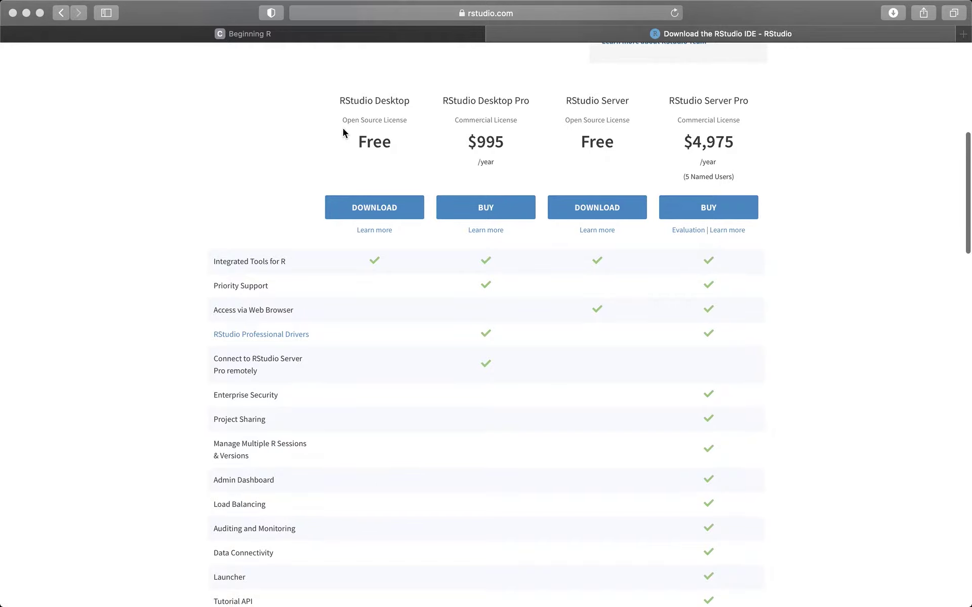
pyautogui.click(372, 212)
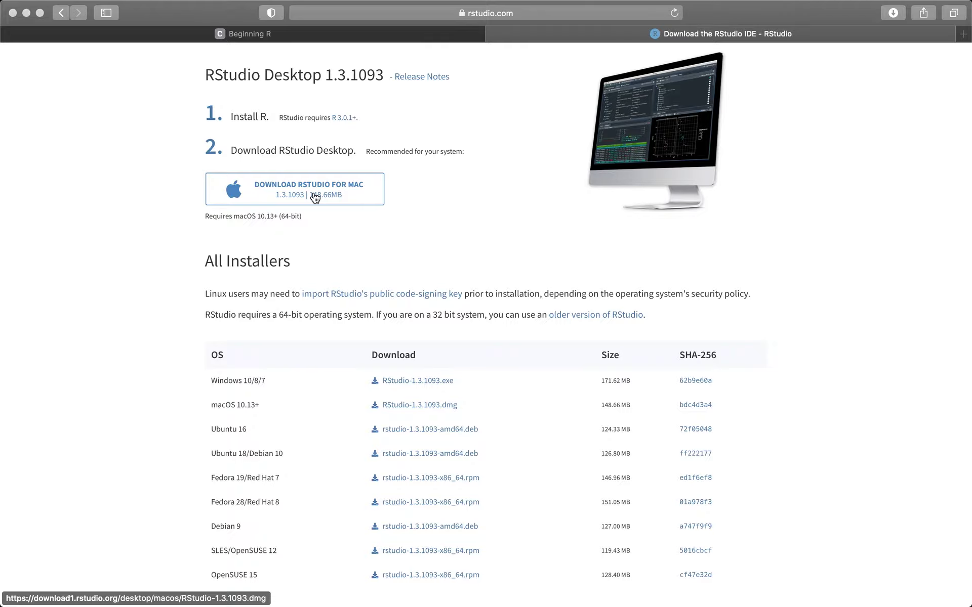
# Step: Open the downloaded RStudio .dmg disk image from the Downloads folder
pyautogui.moveTo(1, 484)
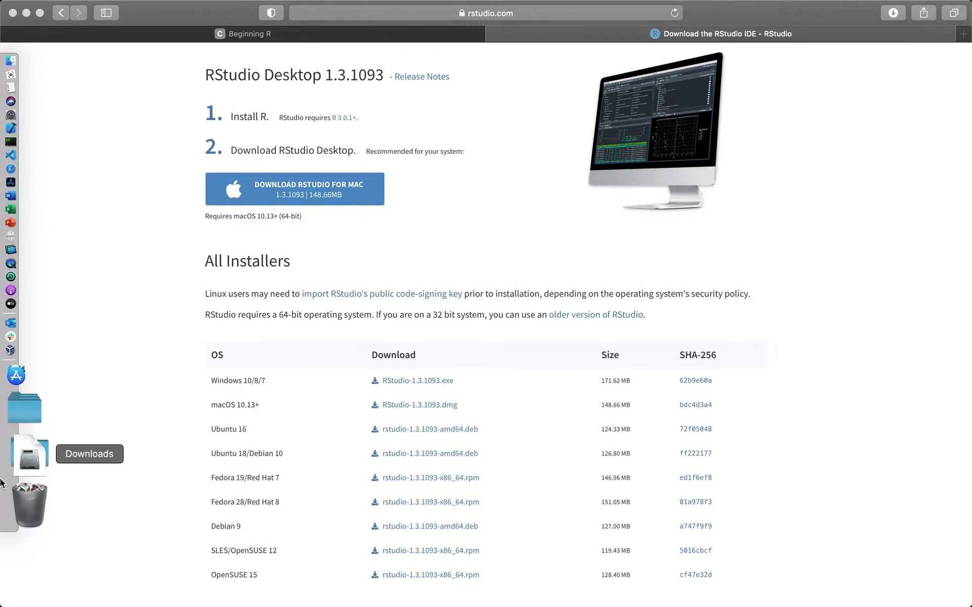
pyautogui.click(28, 476)
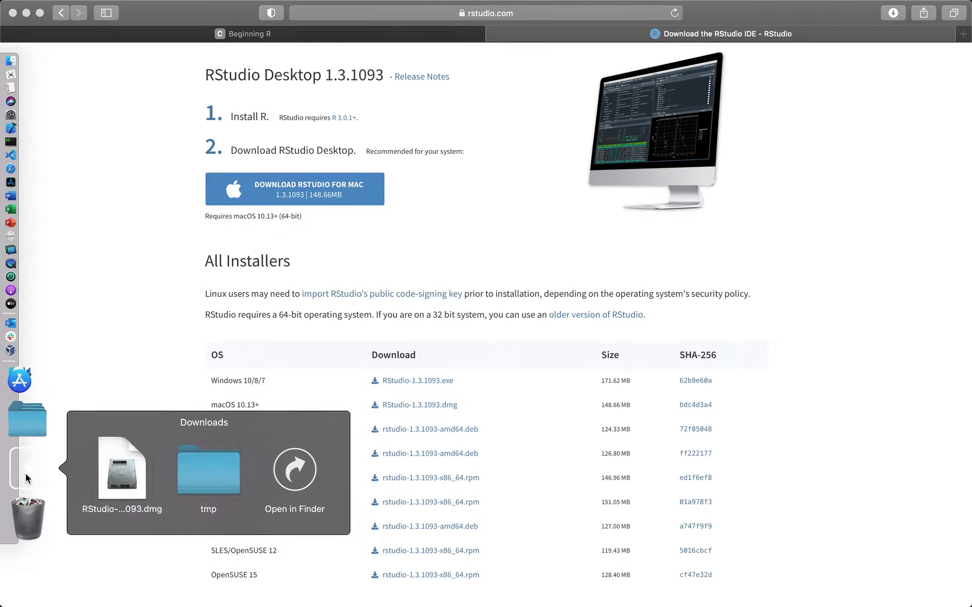
pyautogui.click(129, 471)
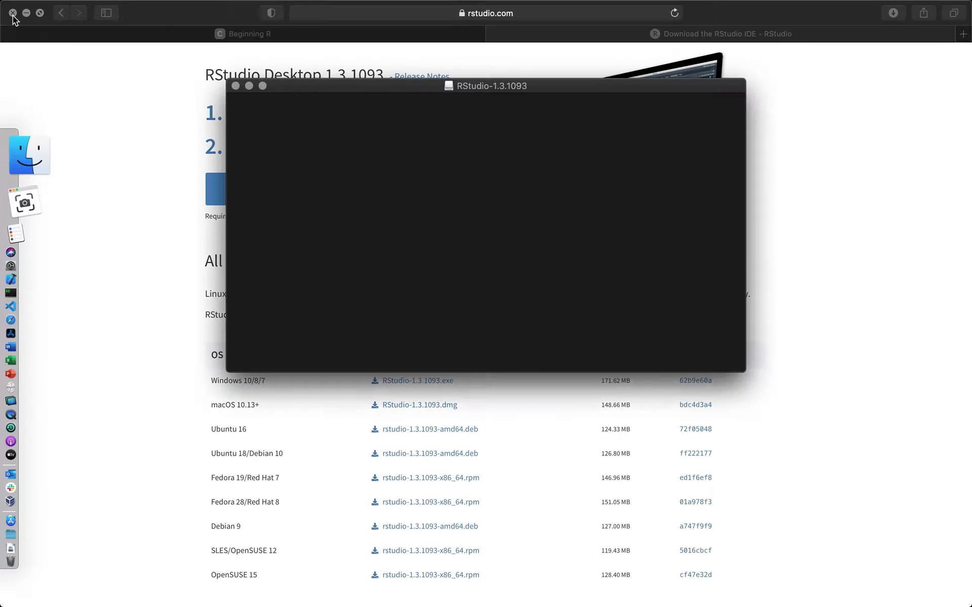
# Step: Close the browser window and copy RStudio from the disk image into the Applications folder
pyautogui.click(13, 13)
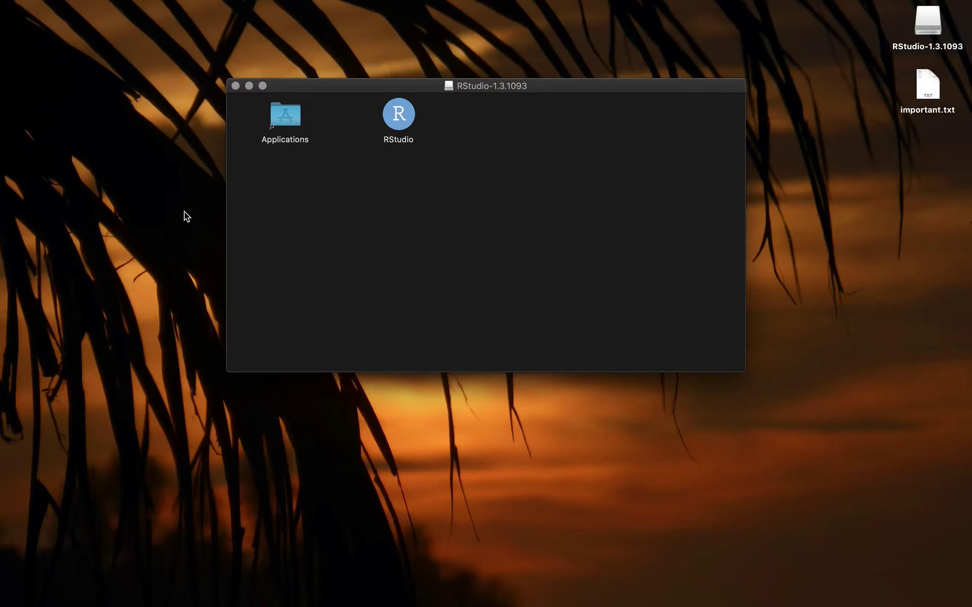
pyautogui.click(399, 118)
pyautogui.moveTo(396, 132); pyautogui.dragTo(286, 114)
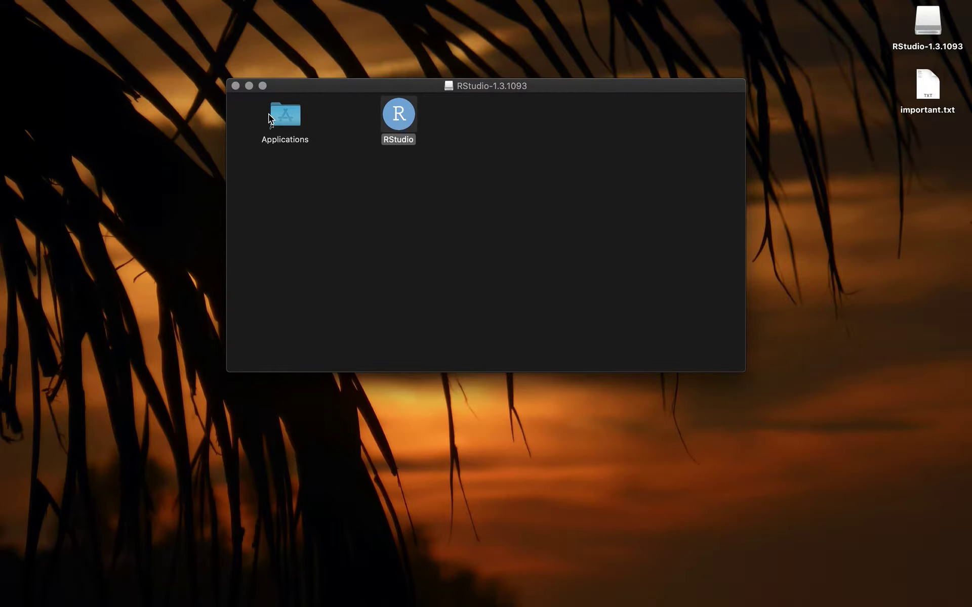
# Step: Close the disk image window and eject the RStudio-1.3.1093 volume from the desktop
pyautogui.click(236, 86)
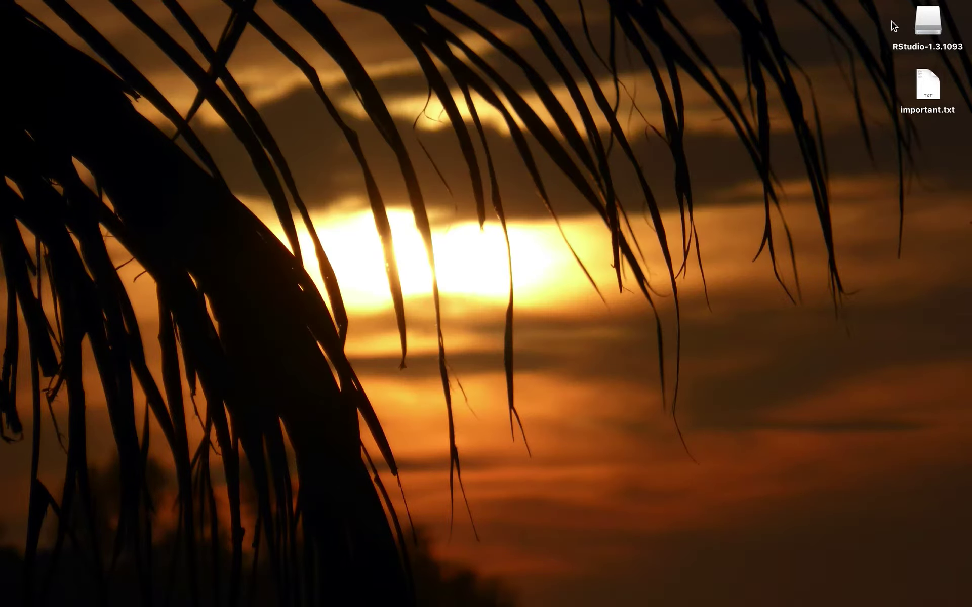
pyautogui.rightClick(921, 34)
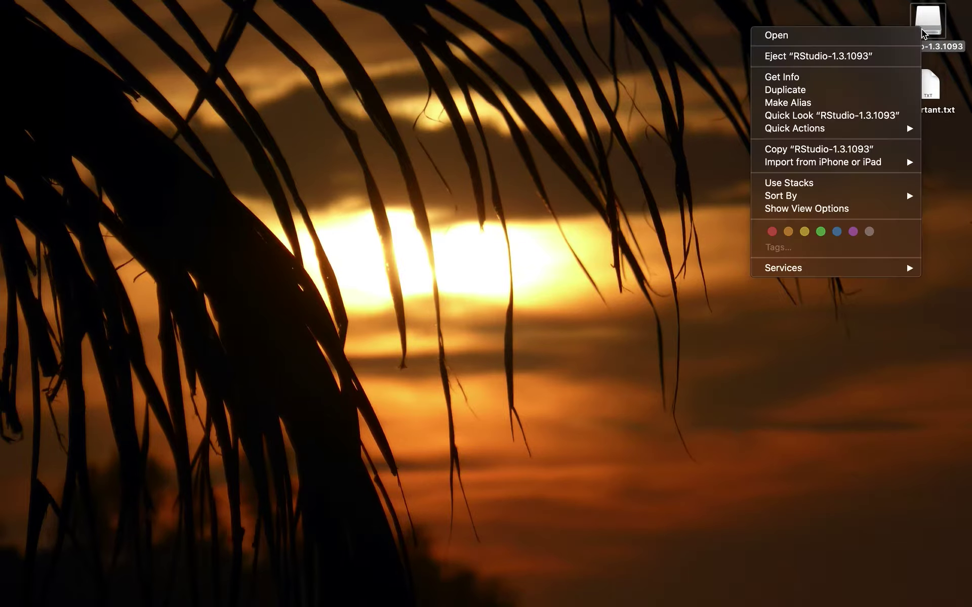
pyautogui.click(864, 57)
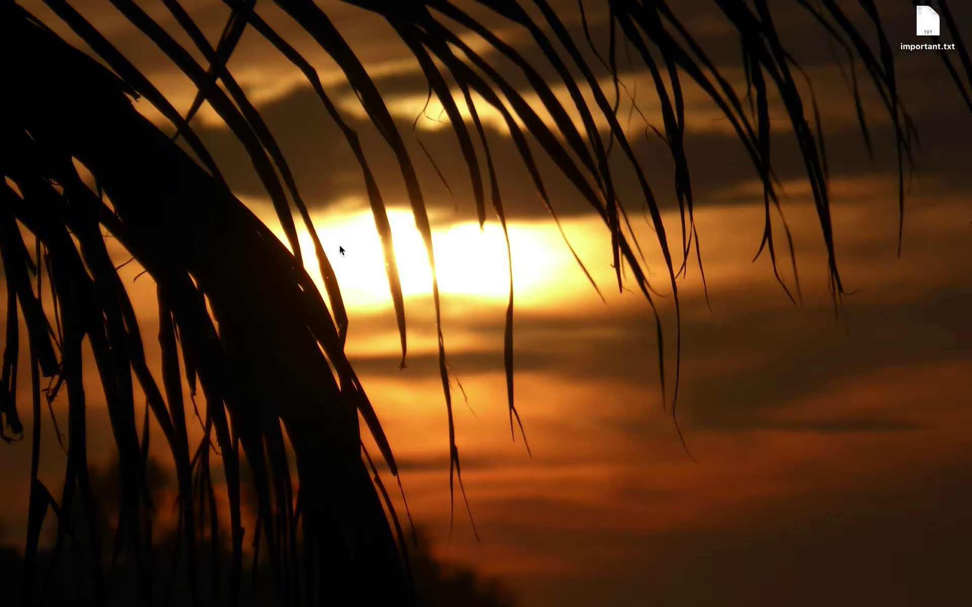
# Step: Launch RStudio from the Applications folder
pyautogui.moveTo(15, 396)
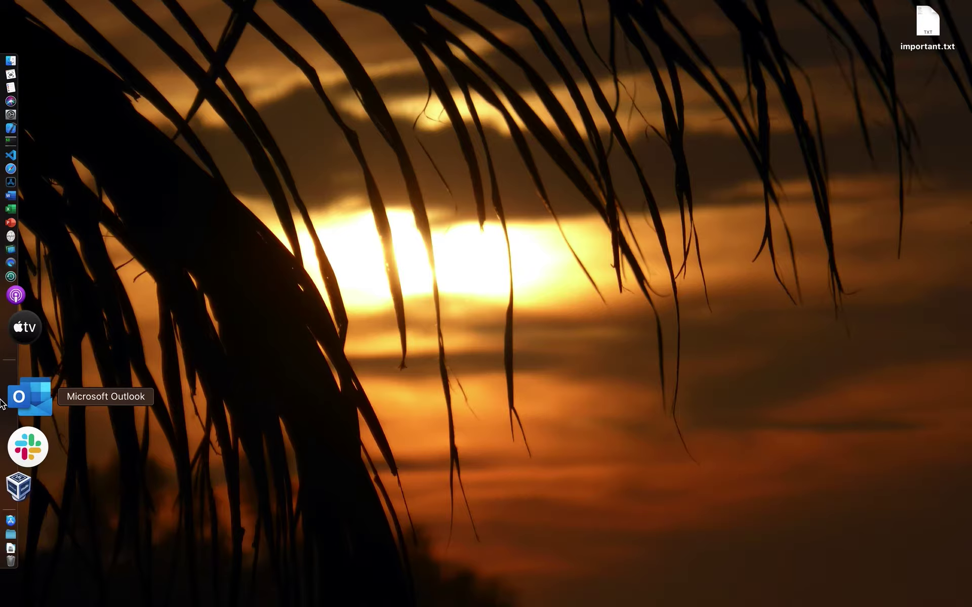
pyautogui.click(22, 444)
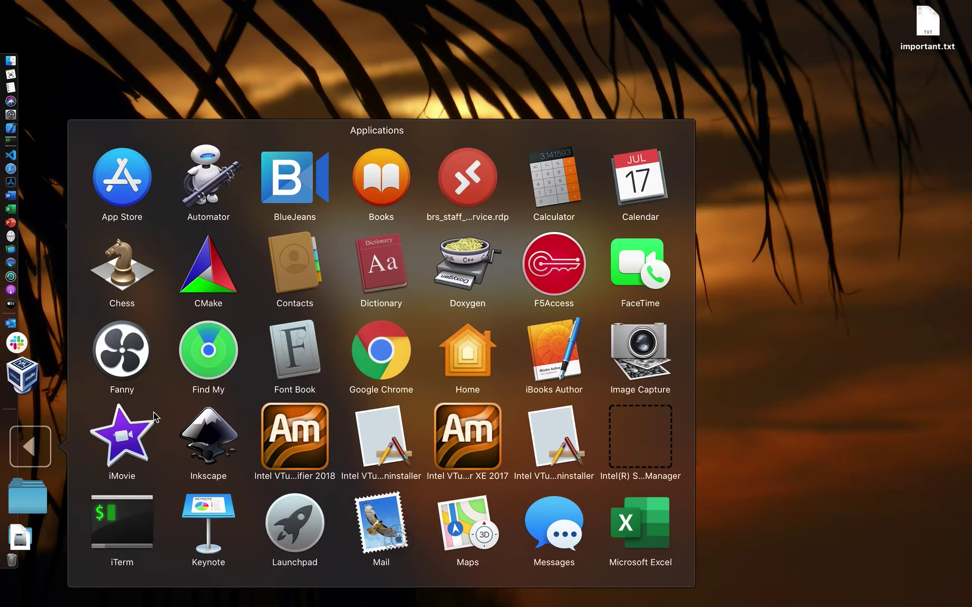
pyautogui.scroll(-2, 230, 411)
pyautogui.scroll(-10, 229, 408)
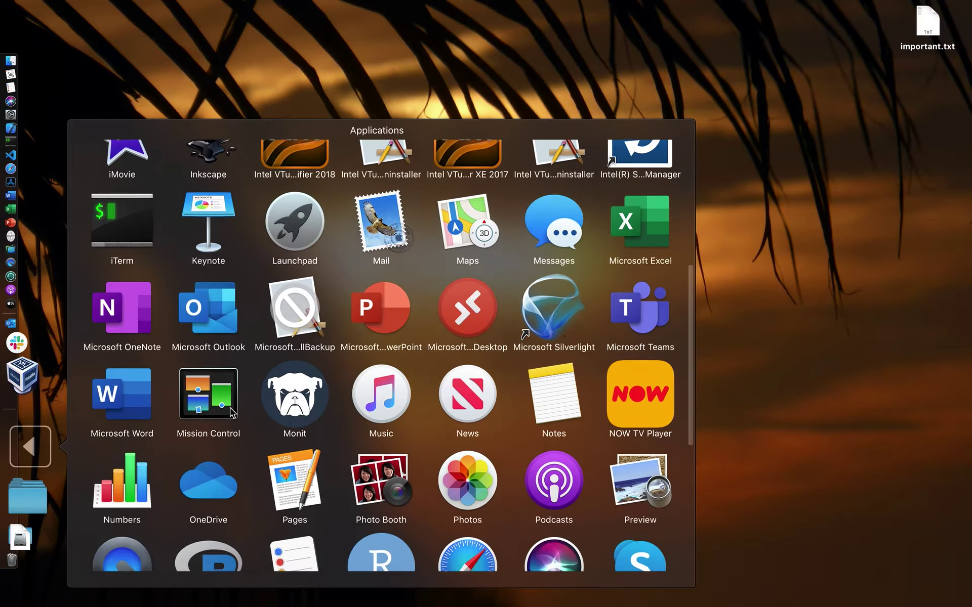
pyautogui.scroll(-1, 230, 408)
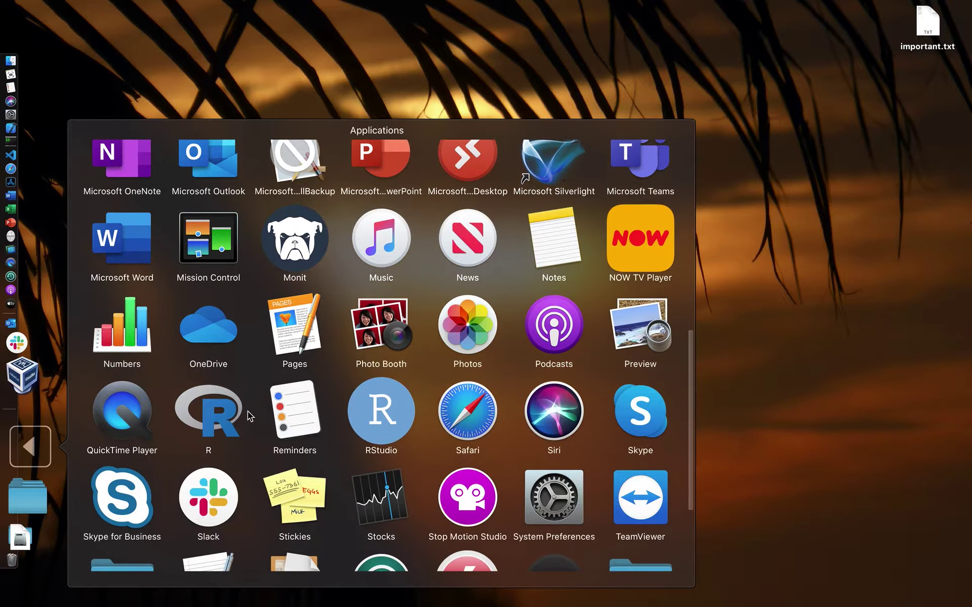
pyautogui.click(399, 426)
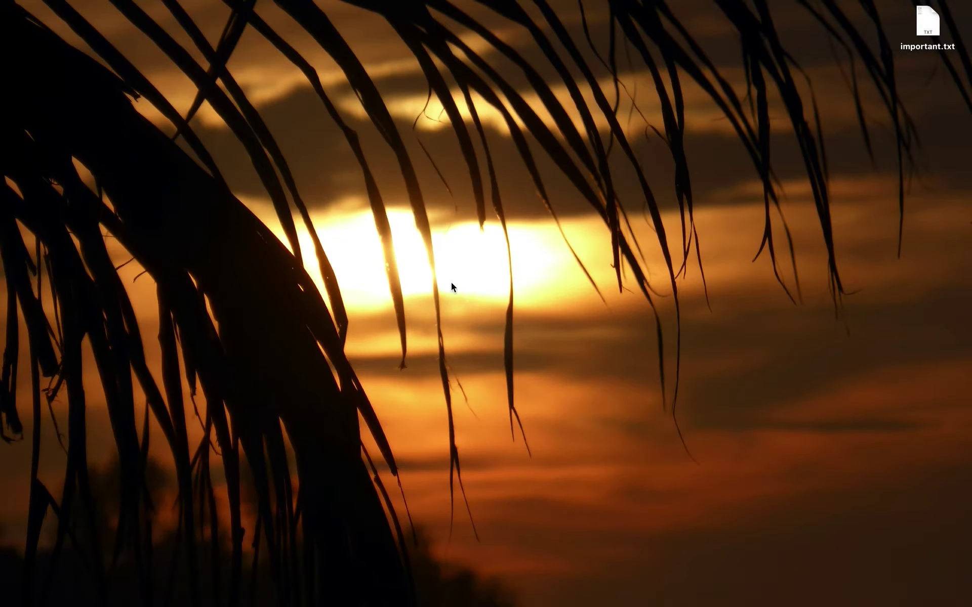